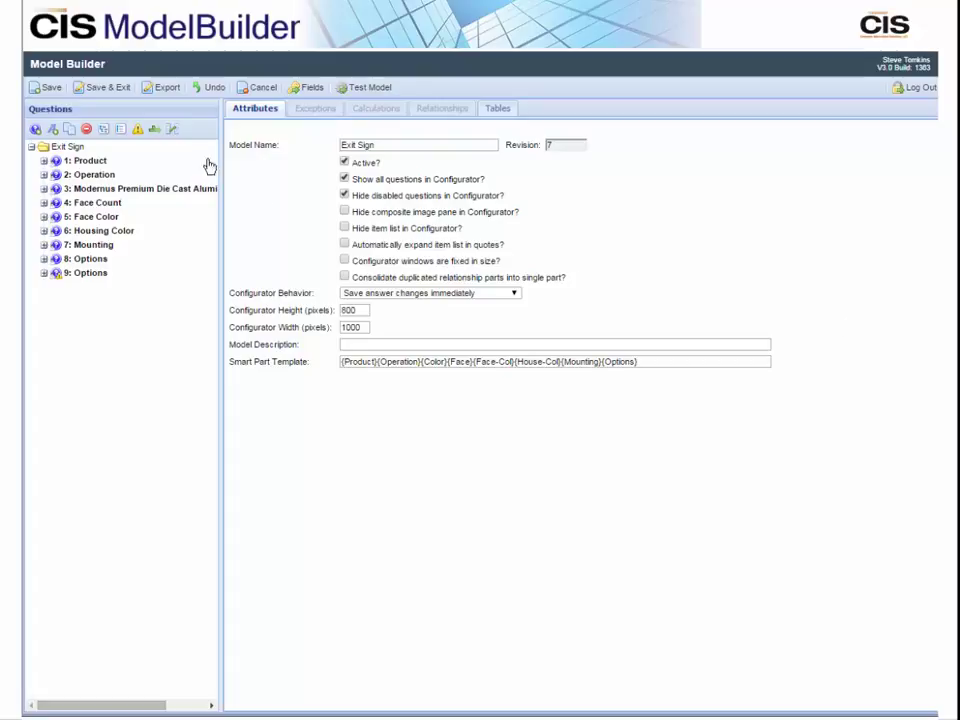
pyautogui.click(102, 131)
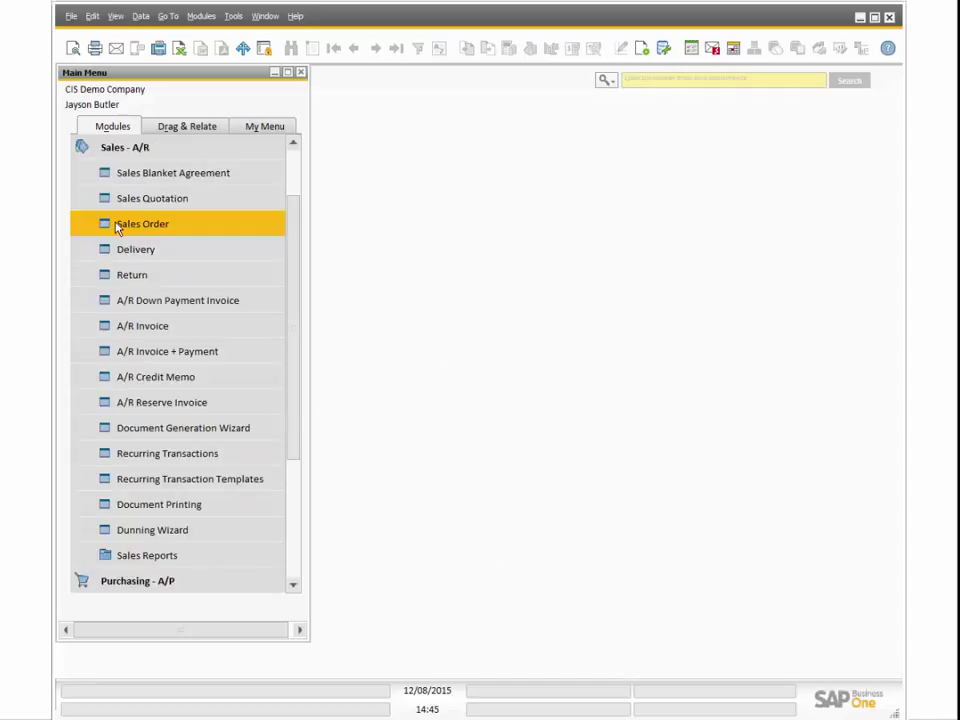
# Step: In SAP Business One, open a new sales quotation and choose the sixth listed business partner as the customer
pyautogui.click(125, 199)
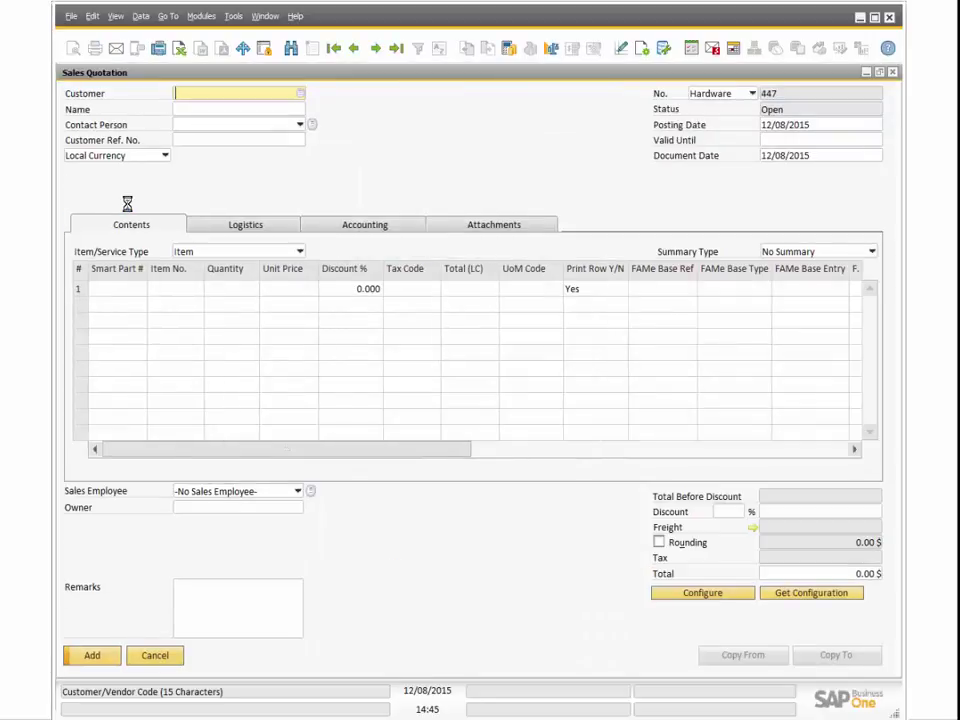
pyautogui.click(301, 94)
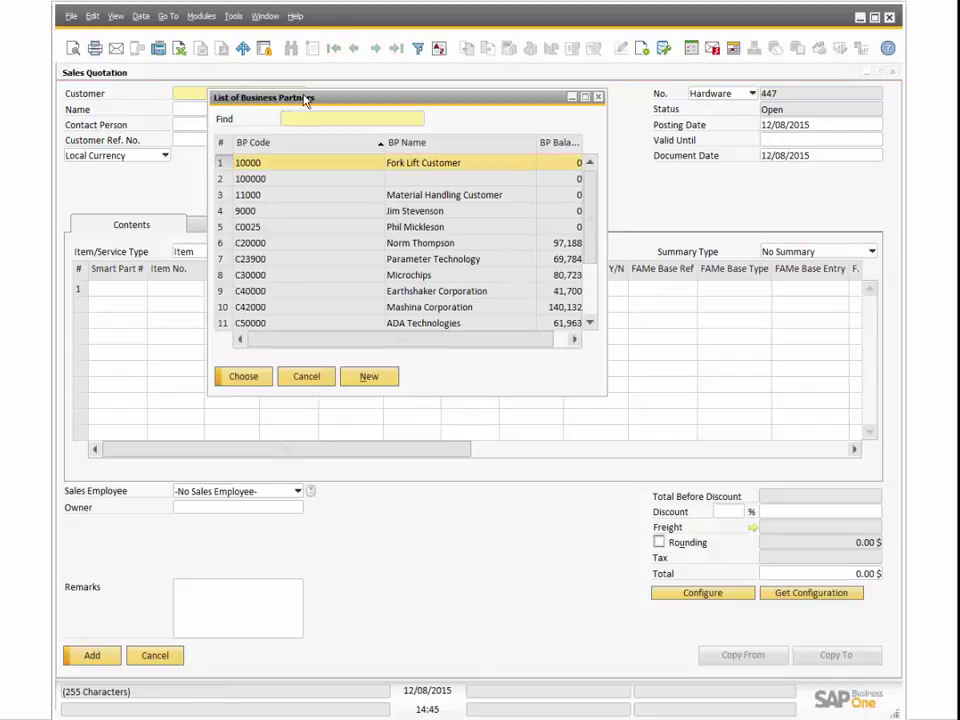
pyautogui.click(251, 243)
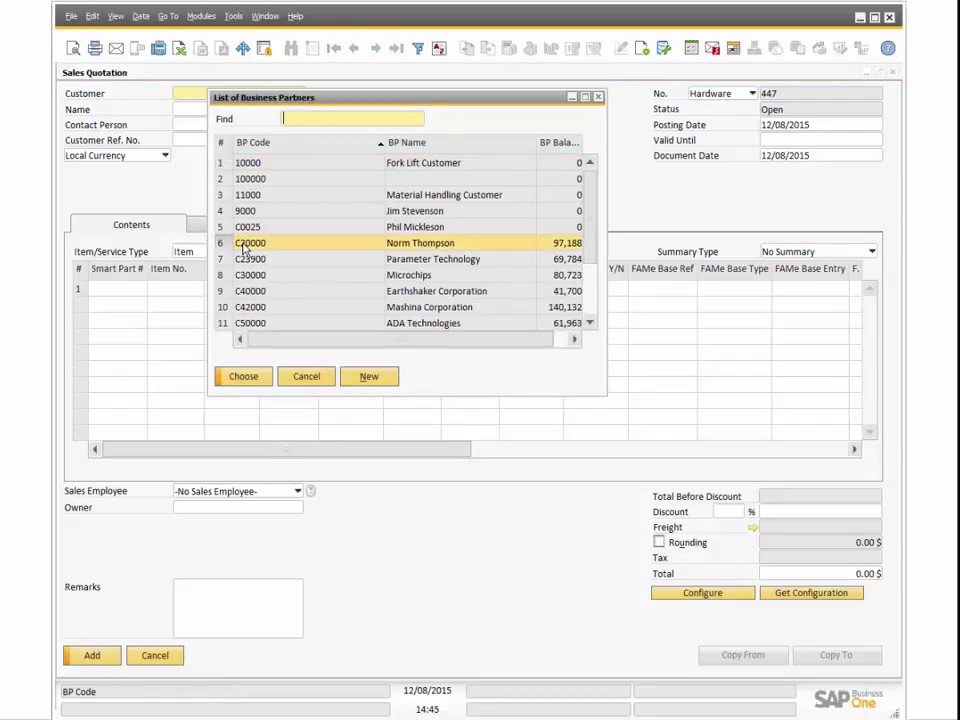
pyautogui.click(245, 377)
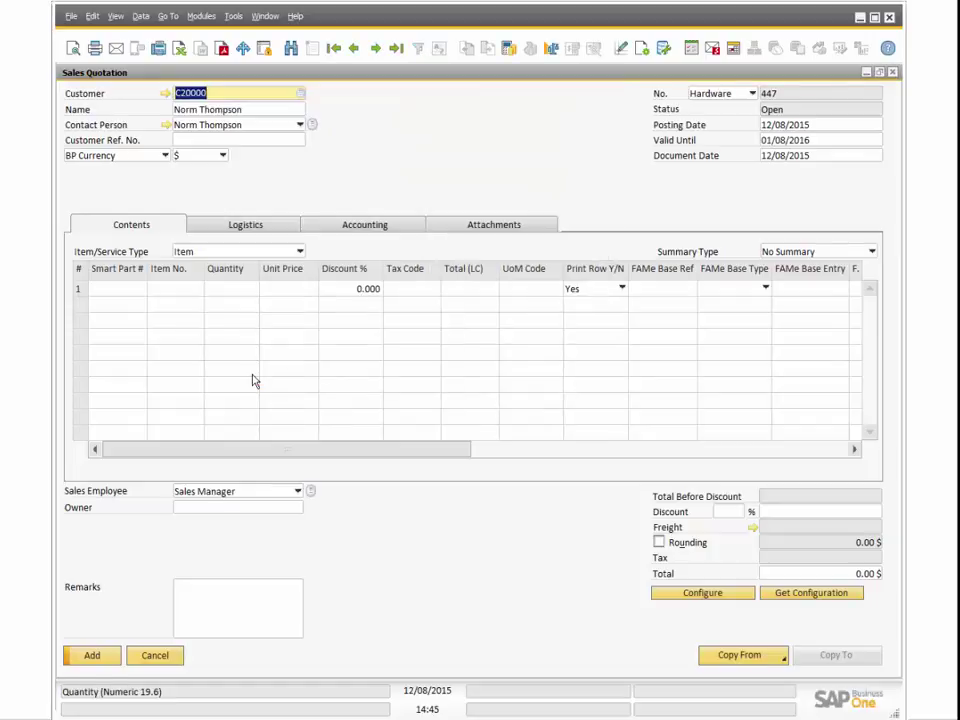
# Step: Launch the product configurator for the quotation's first line and load the Exit Sign model
pyautogui.click(81, 293)
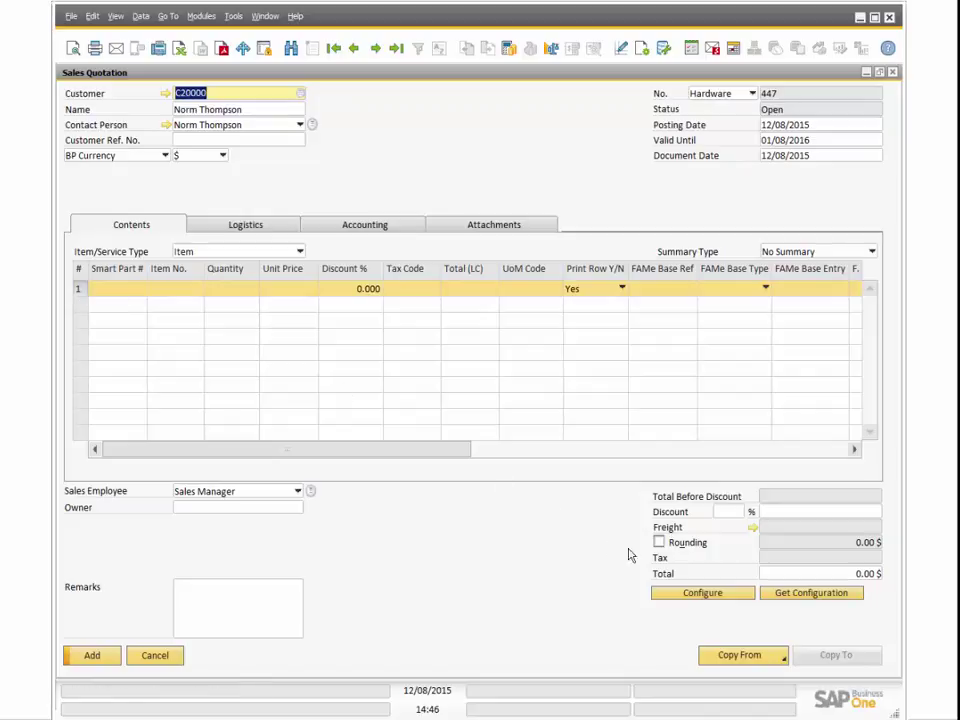
pyautogui.click(689, 596)
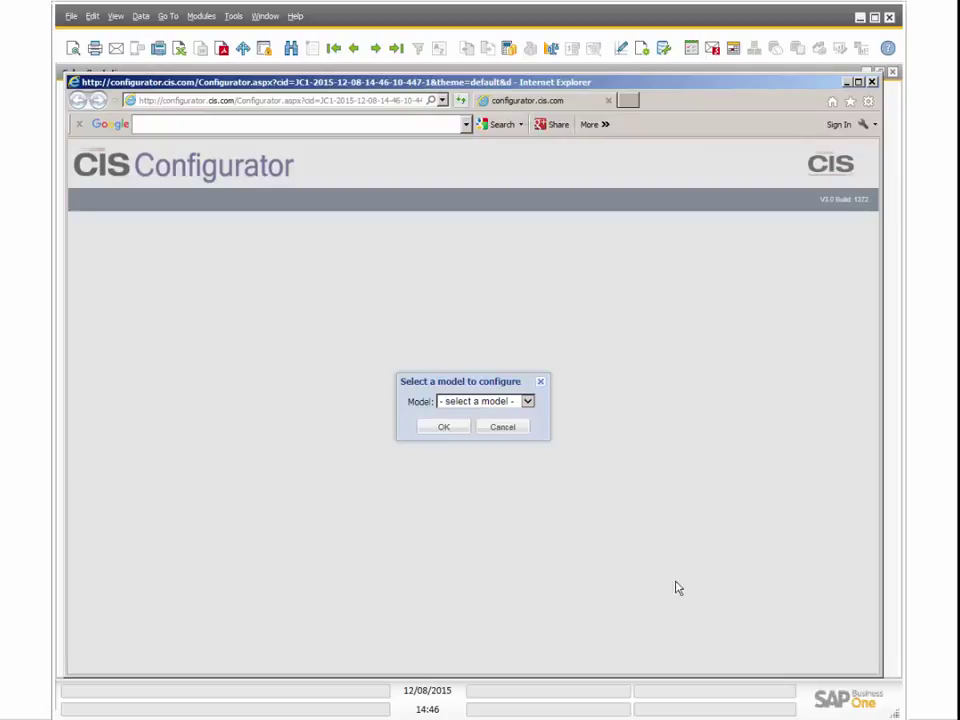
pyautogui.click(528, 401)
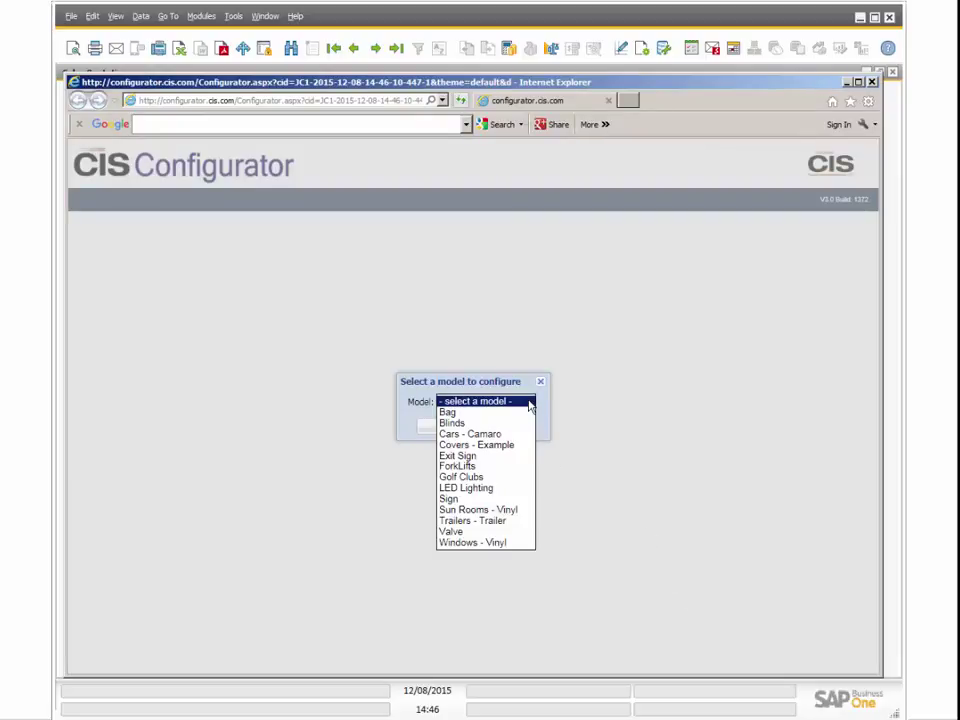
pyautogui.click(490, 456)
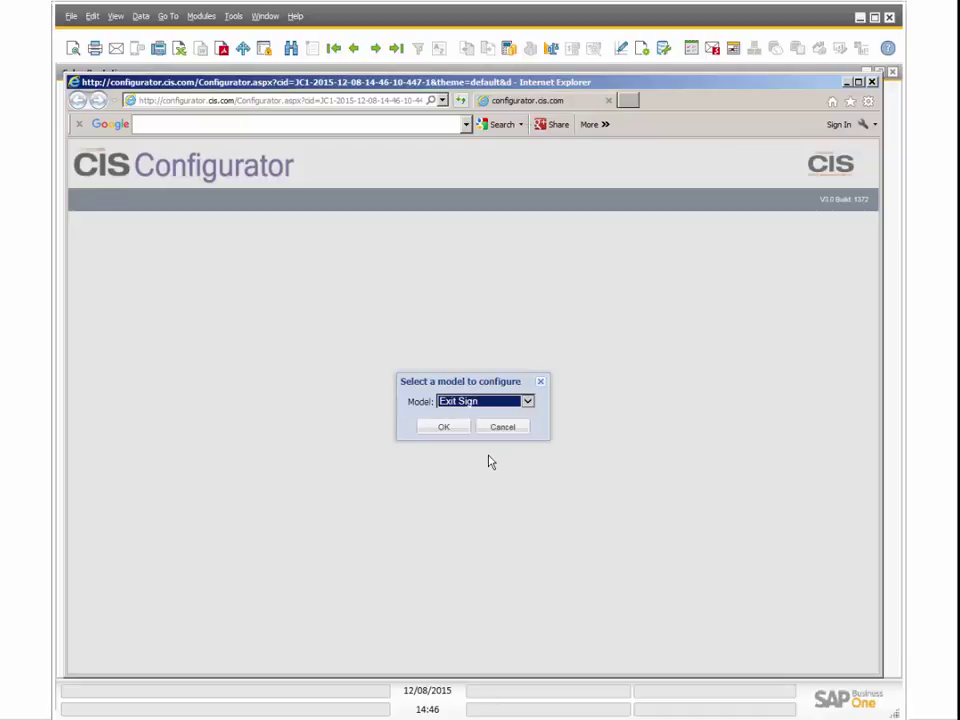
pyautogui.click(437, 429)
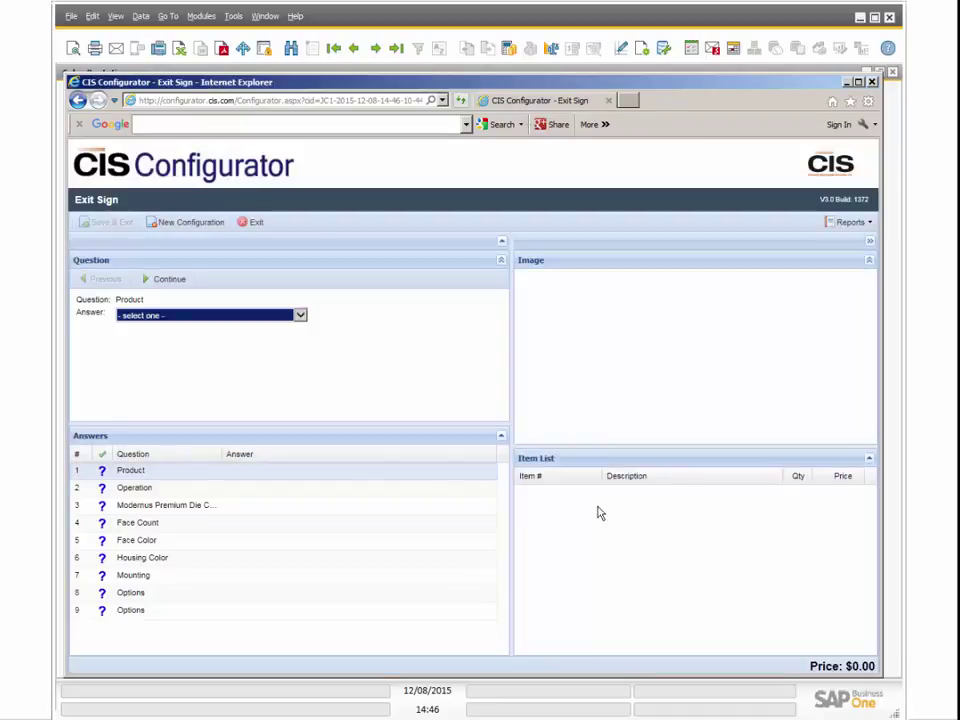
# Step: Answer the Product question with Modernus Premium Die Cast Aluminum Exit Sign and proceed to the Operation question
pyautogui.click(300, 316)
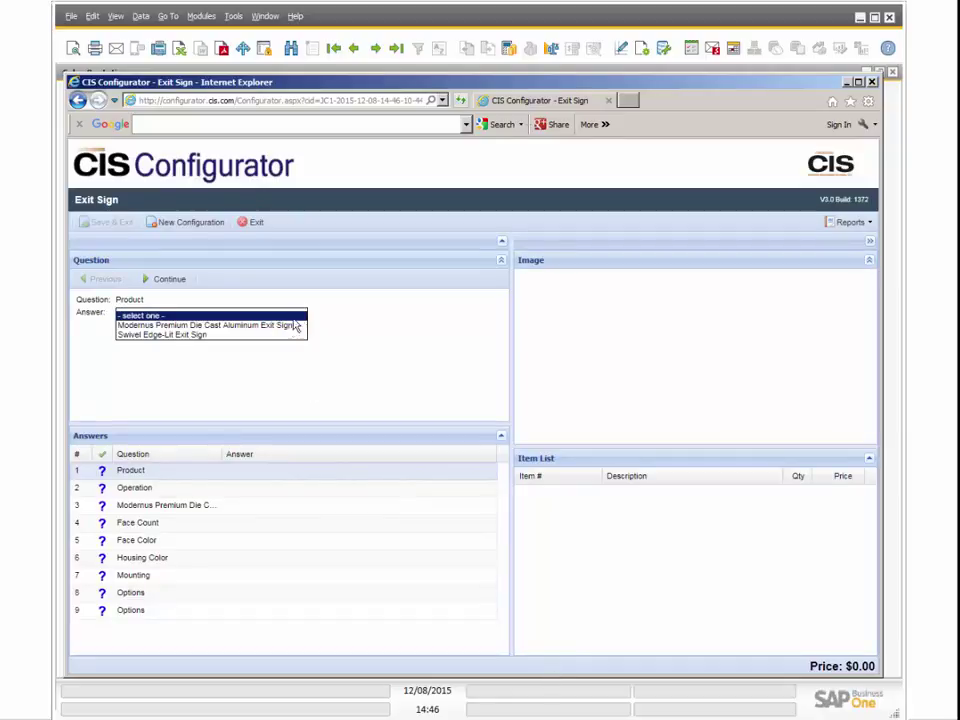
pyautogui.click(289, 325)
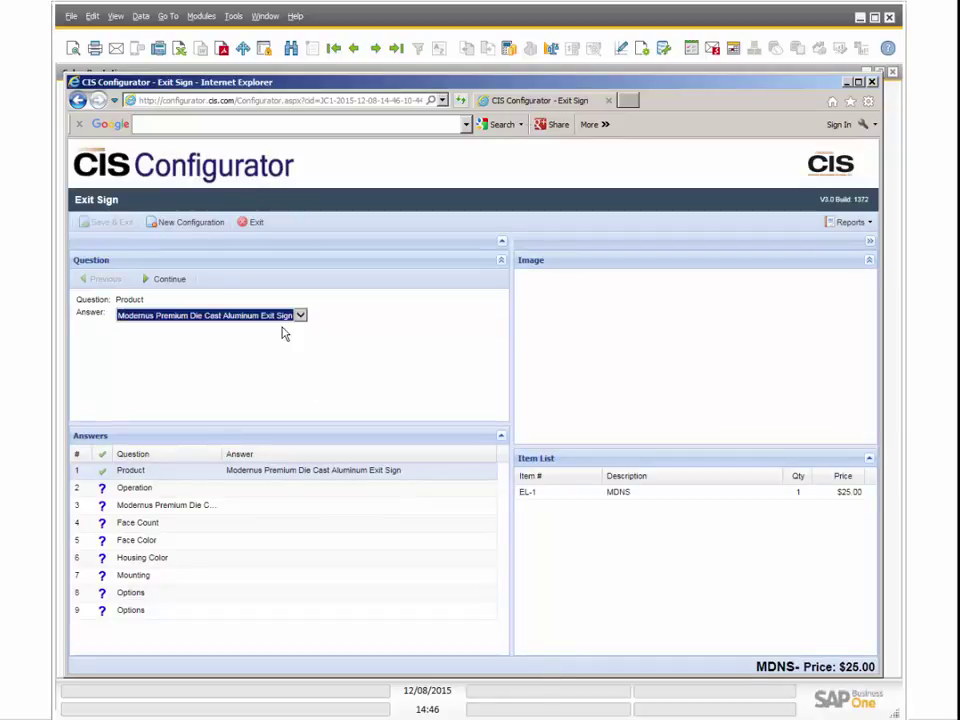
pyautogui.click(169, 281)
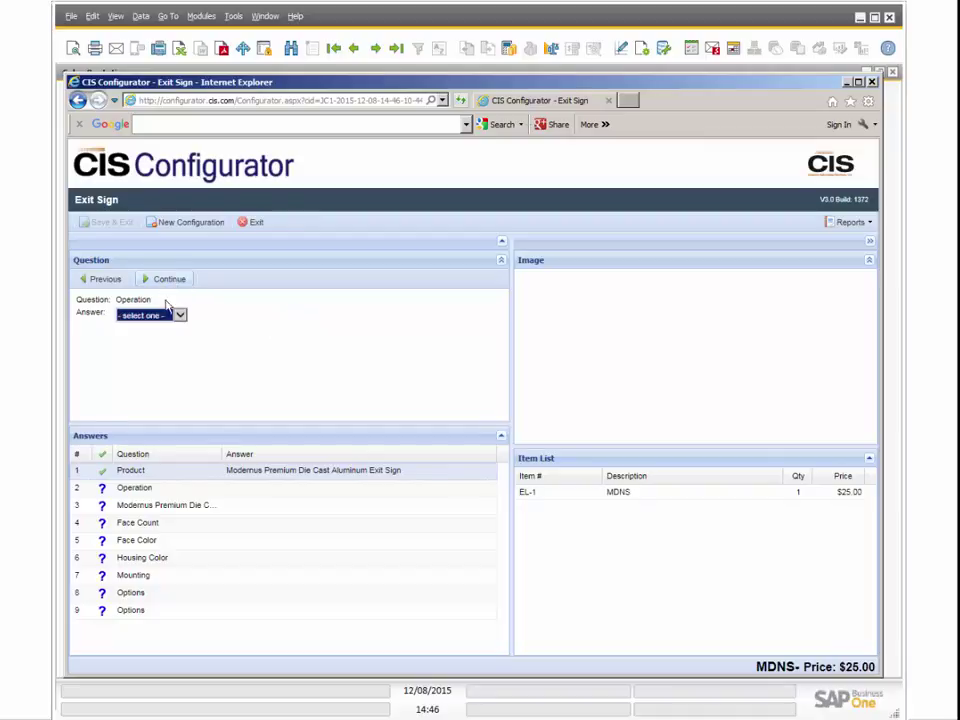
# Step: Try Battery Backup for the Operation question, switch the answer to AC Only, and proceed to the letter color question
pyautogui.click(180, 314)
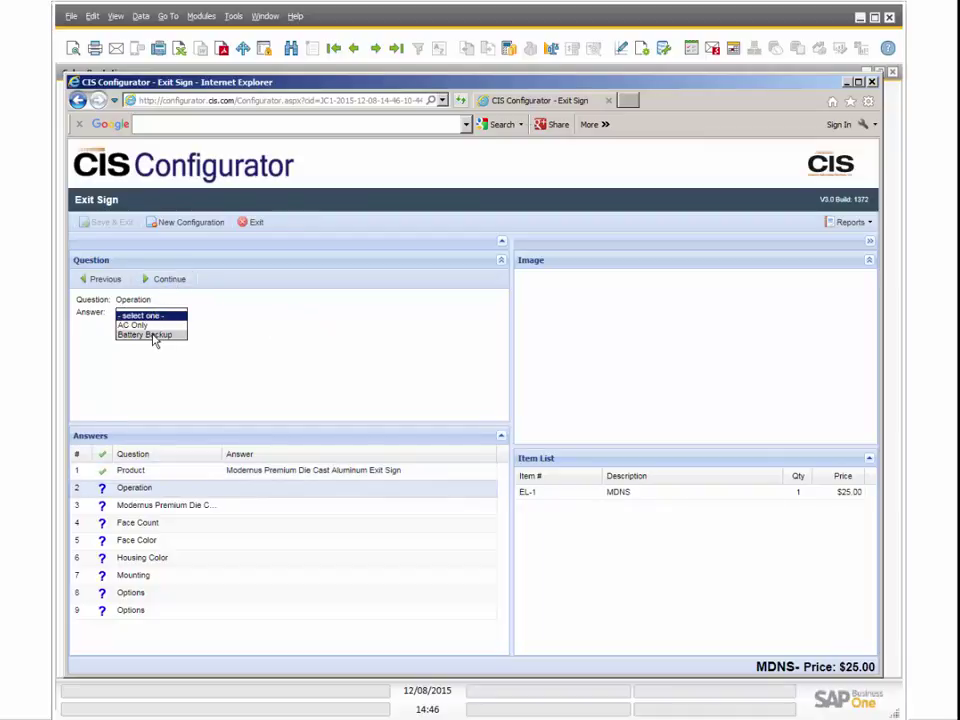
pyautogui.click(155, 336)
pyautogui.click(152, 316)
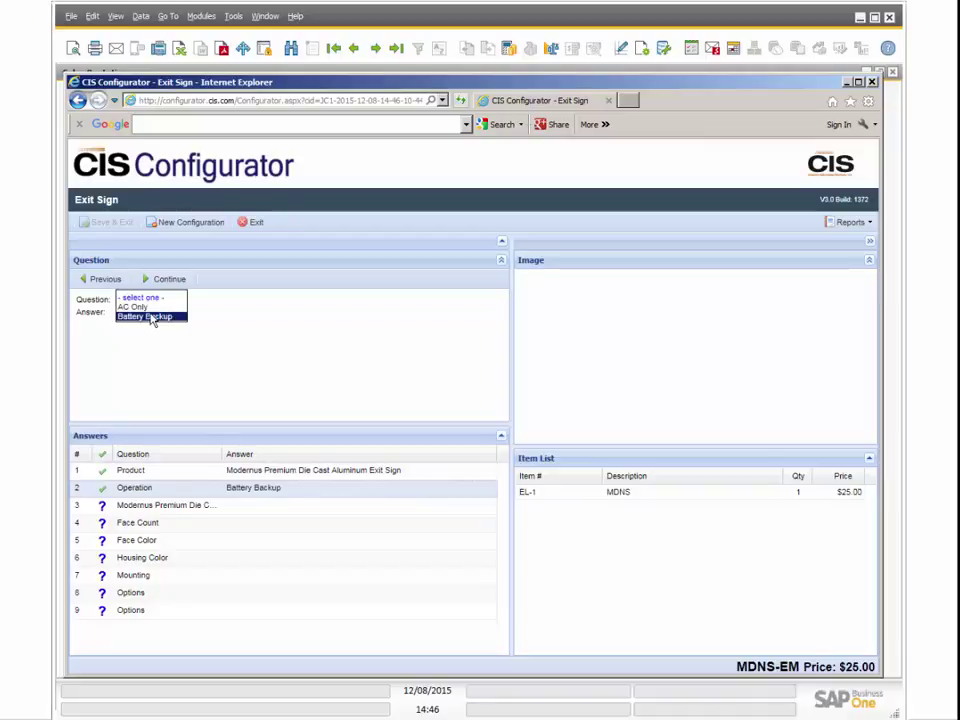
pyautogui.click(150, 306)
pyautogui.click(155, 280)
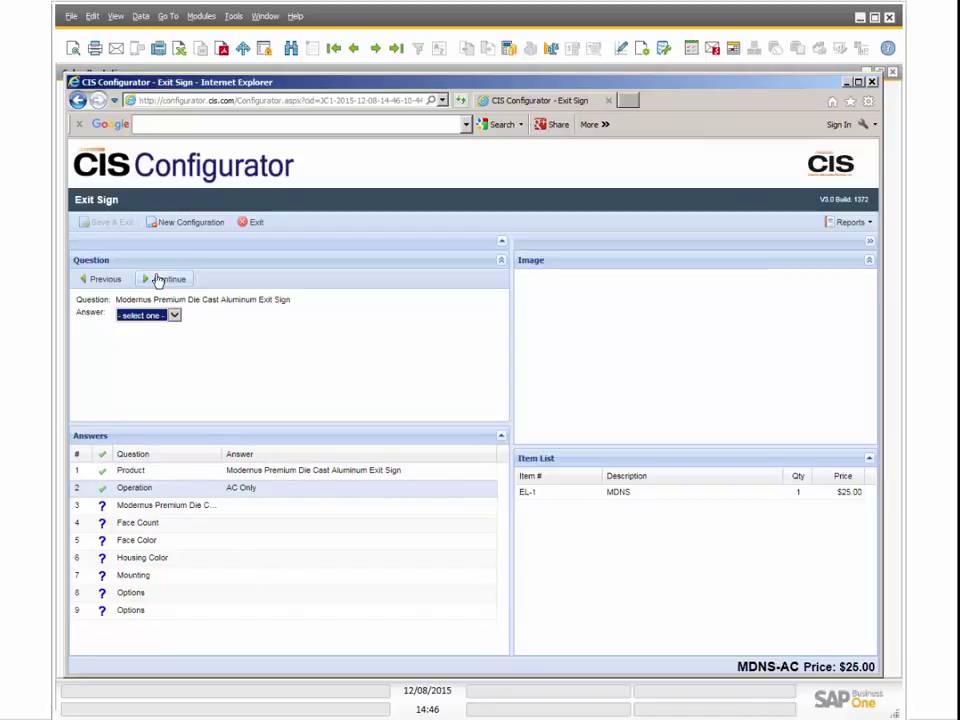
# Step: Try Green Letters for the Modernus exit sign, switch to Red Letters, and proceed to the Face Count question
pyautogui.click(176, 316)
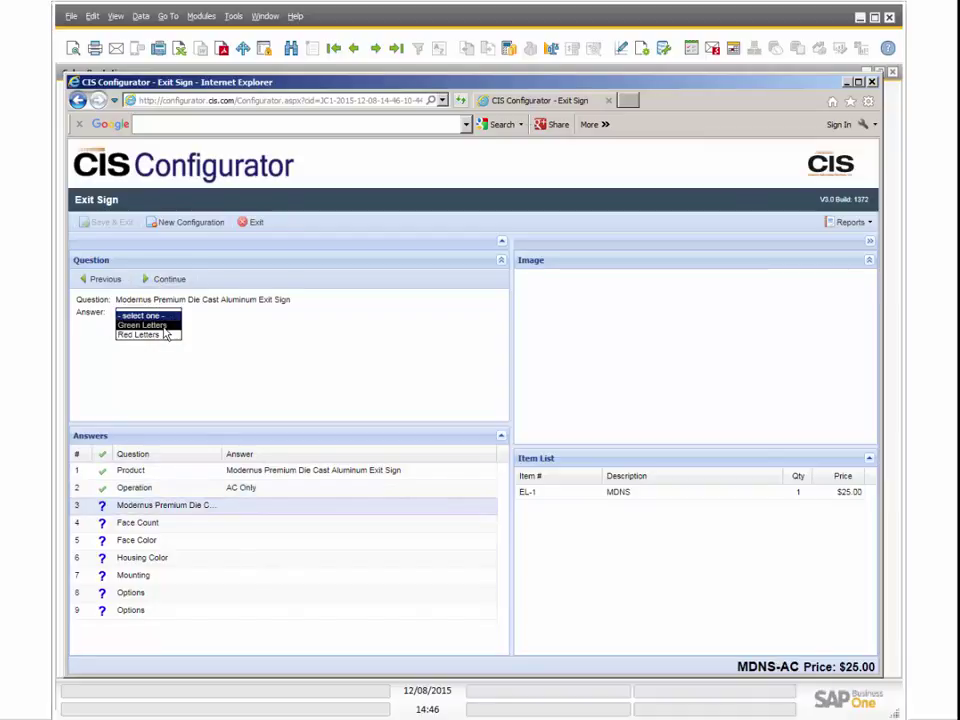
pyautogui.click(160, 325)
pyautogui.click(175, 316)
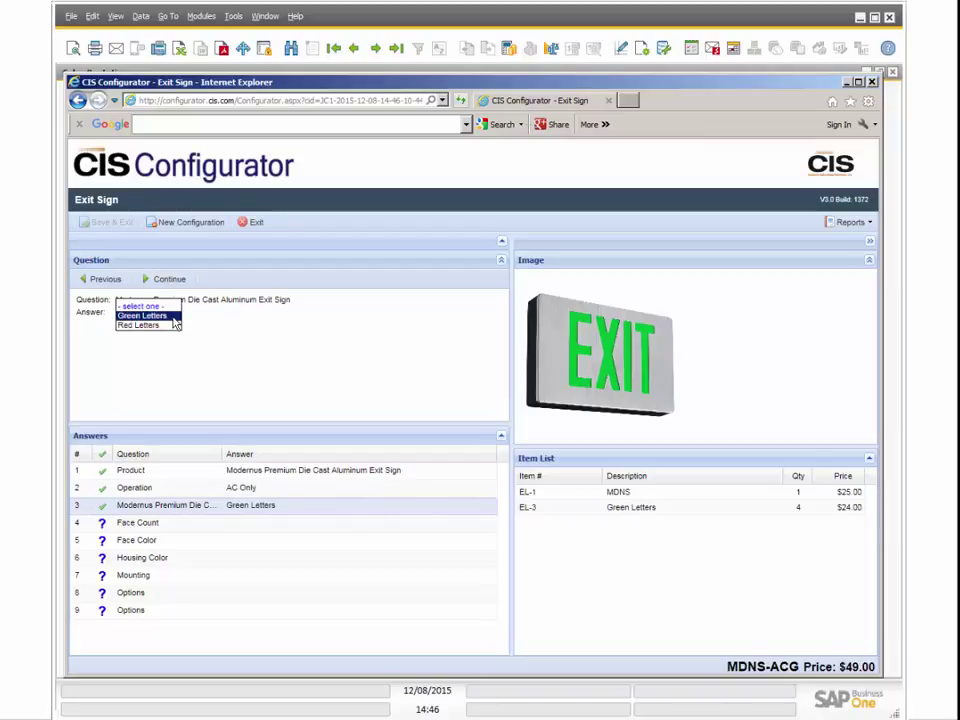
pyautogui.click(165, 326)
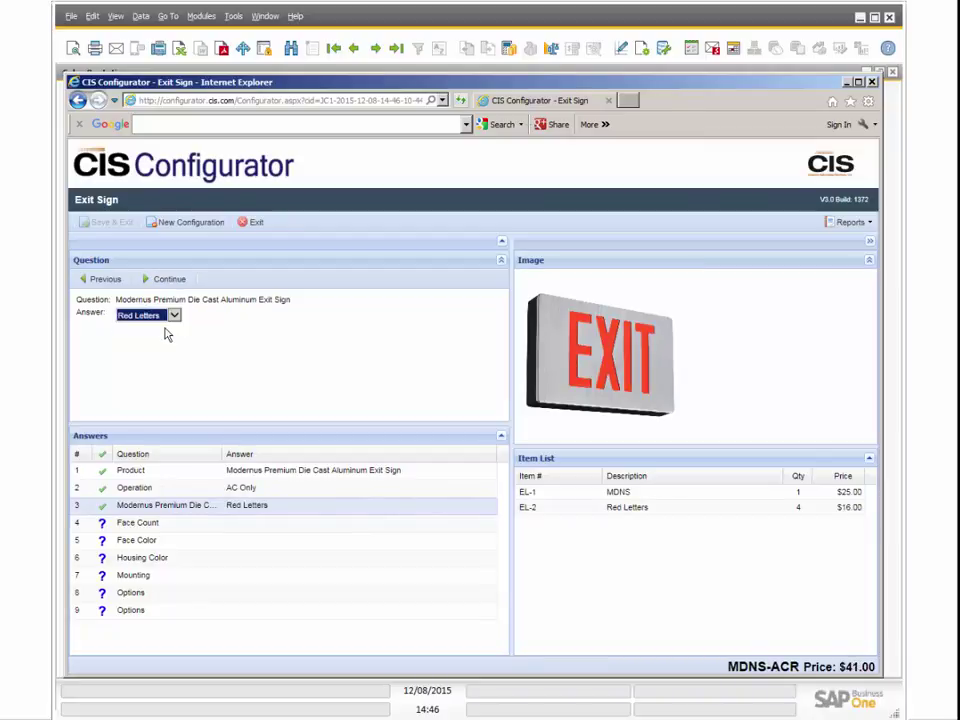
pyautogui.click(170, 280)
# Step: Try Single Face for the Face Count, switch the answer to Double Face, and proceed to the Face Color question
pyautogui.click(172, 315)
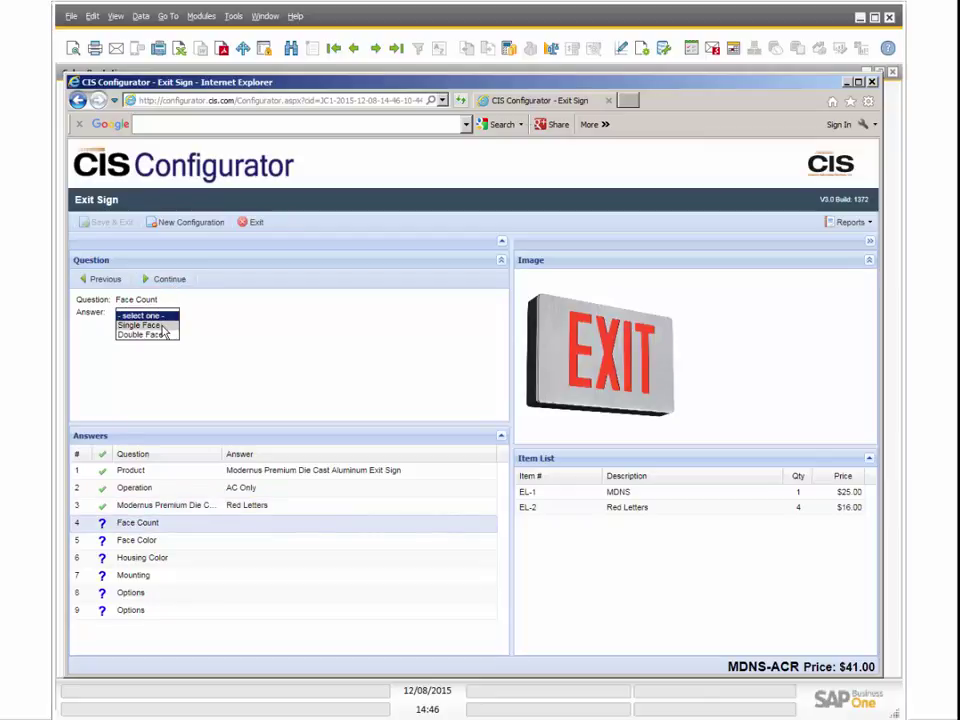
pyautogui.click(166, 326)
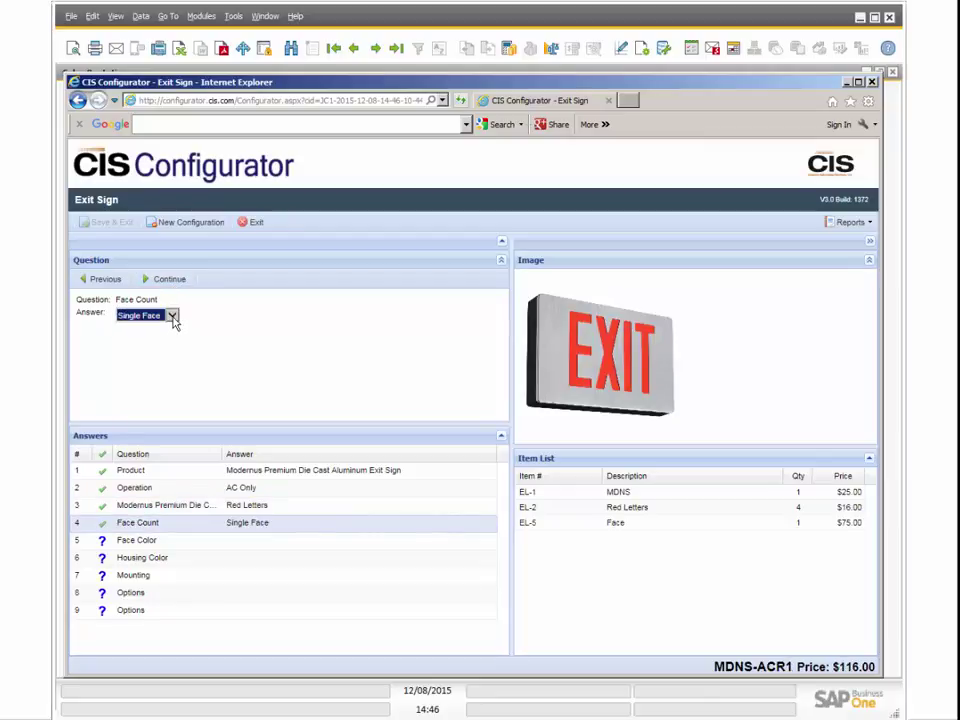
pyautogui.click(171, 317)
pyautogui.click(166, 326)
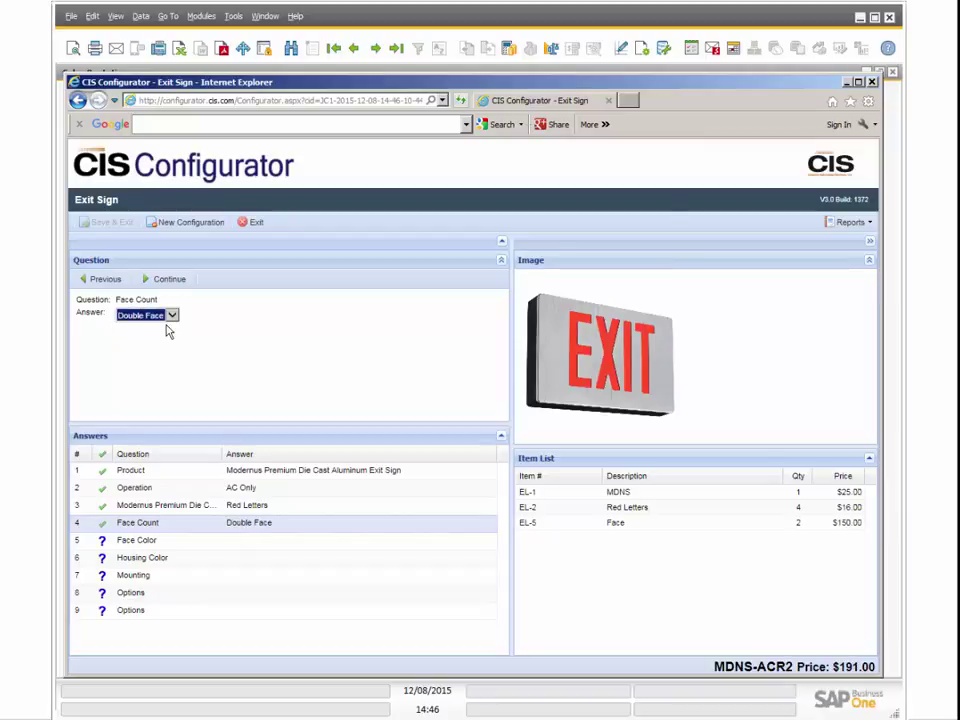
pyautogui.click(171, 280)
# Step: Set the Face Color to Aluminium and the Housing Color to White, advancing to the Mounting question
pyautogui.click(170, 315)
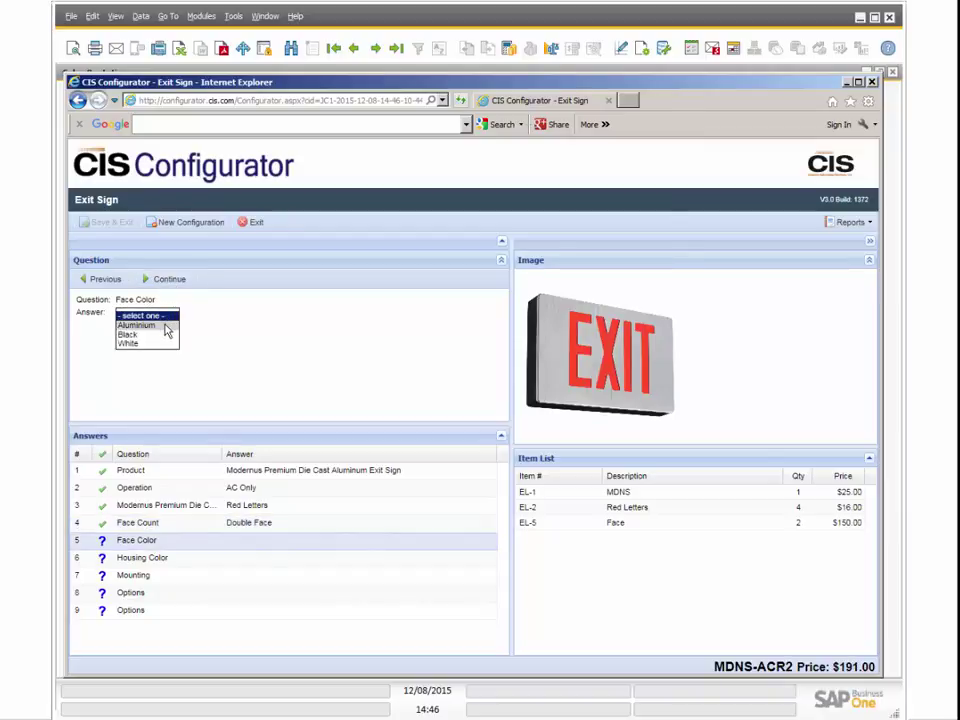
pyautogui.click(166, 326)
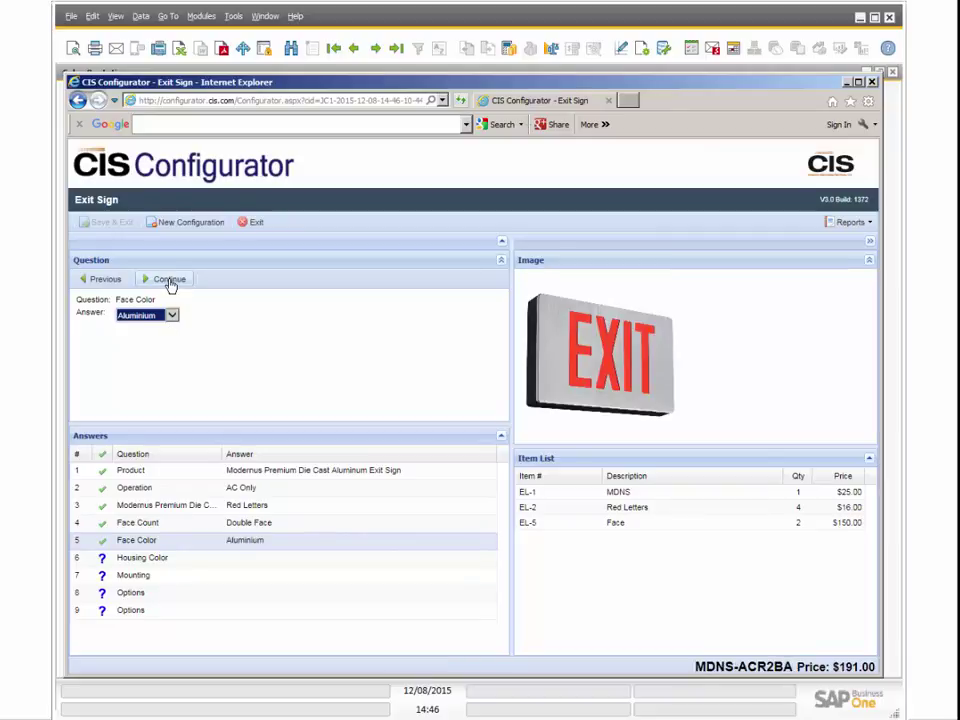
pyautogui.click(170, 285)
pyautogui.click(160, 316)
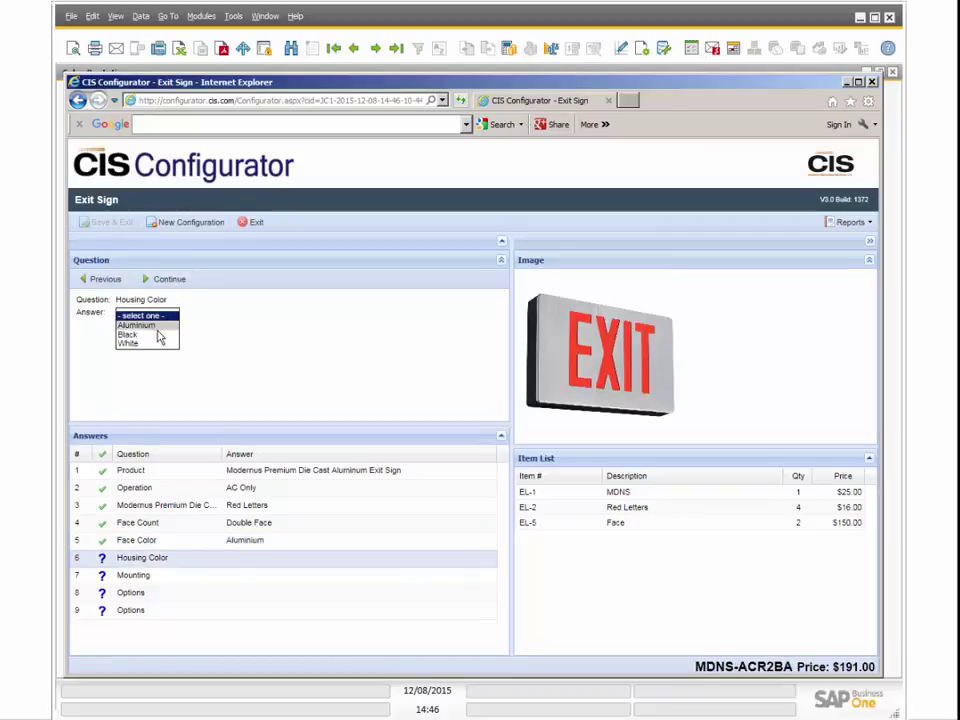
pyautogui.click(154, 343)
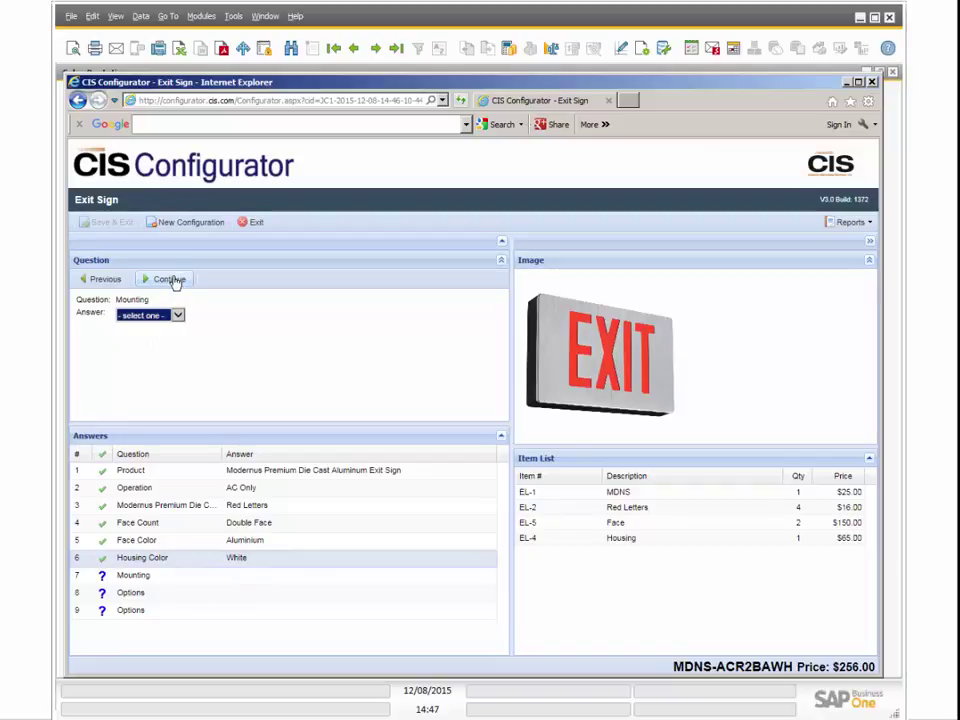
pyautogui.click(168, 280)
# Step: Set Mounting to Surface Mount and the first Options question to More Options, advancing to the last question
pyautogui.click(174, 318)
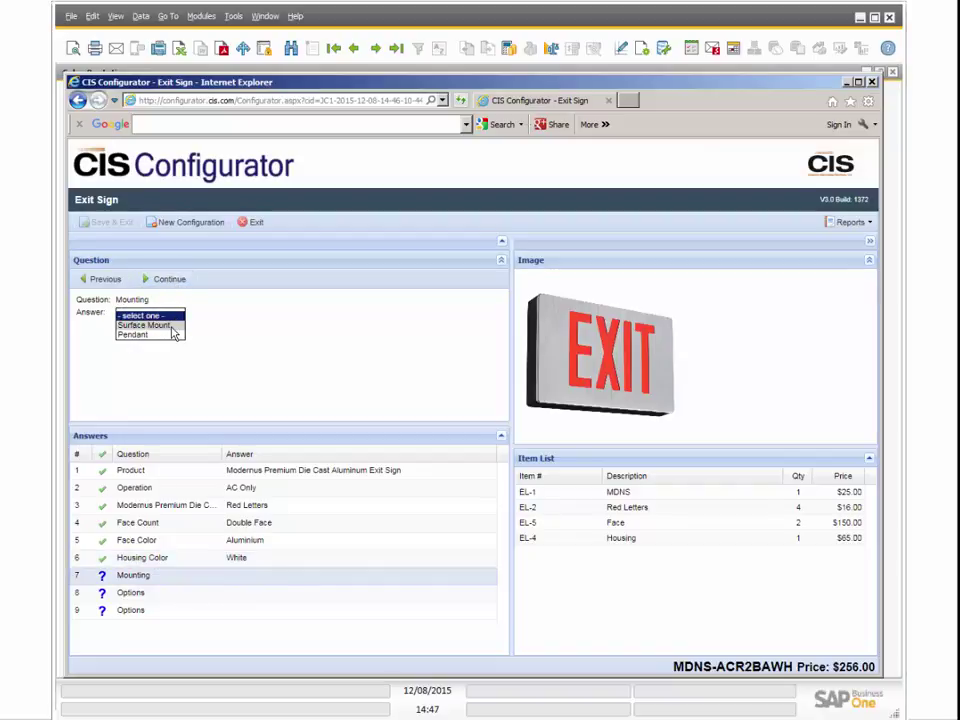
pyautogui.click(172, 326)
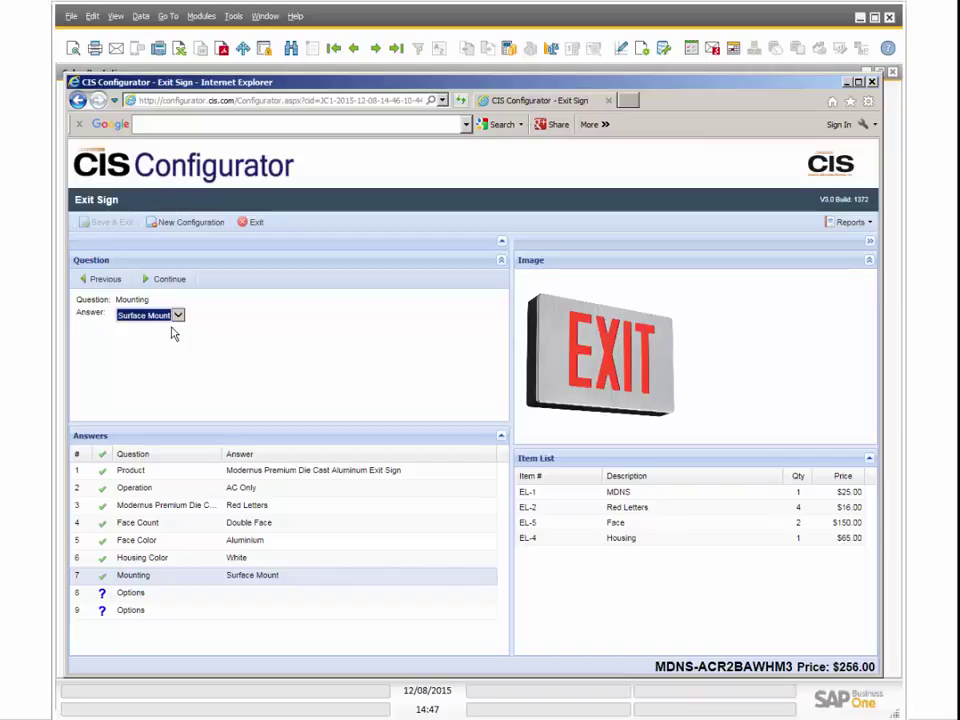
pyautogui.click(174, 283)
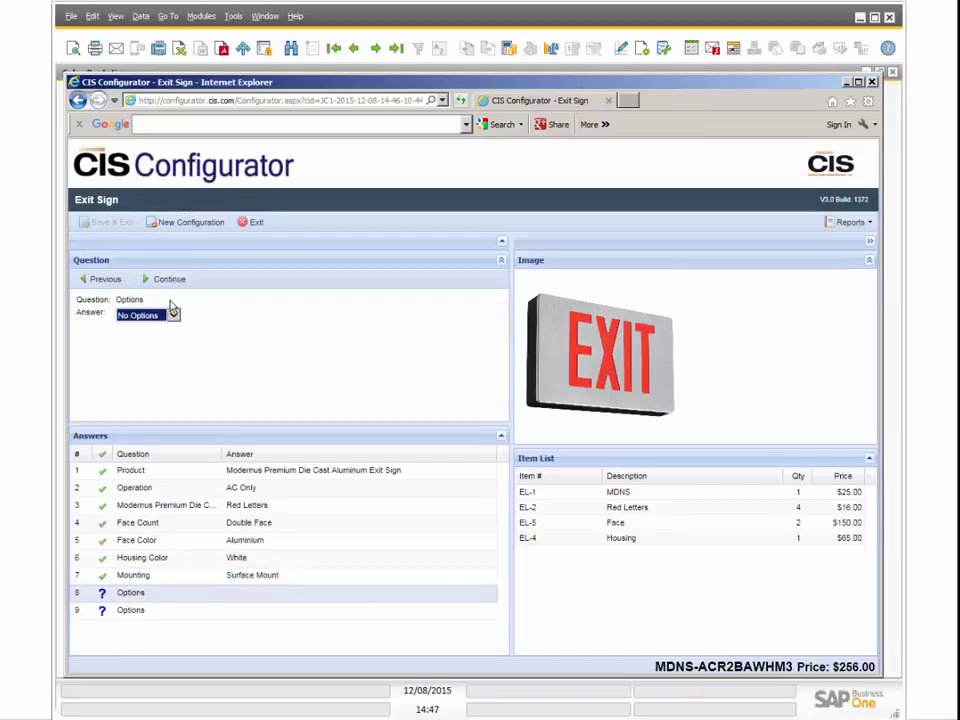
pyautogui.click(173, 315)
pyautogui.click(167, 327)
pyautogui.click(169, 280)
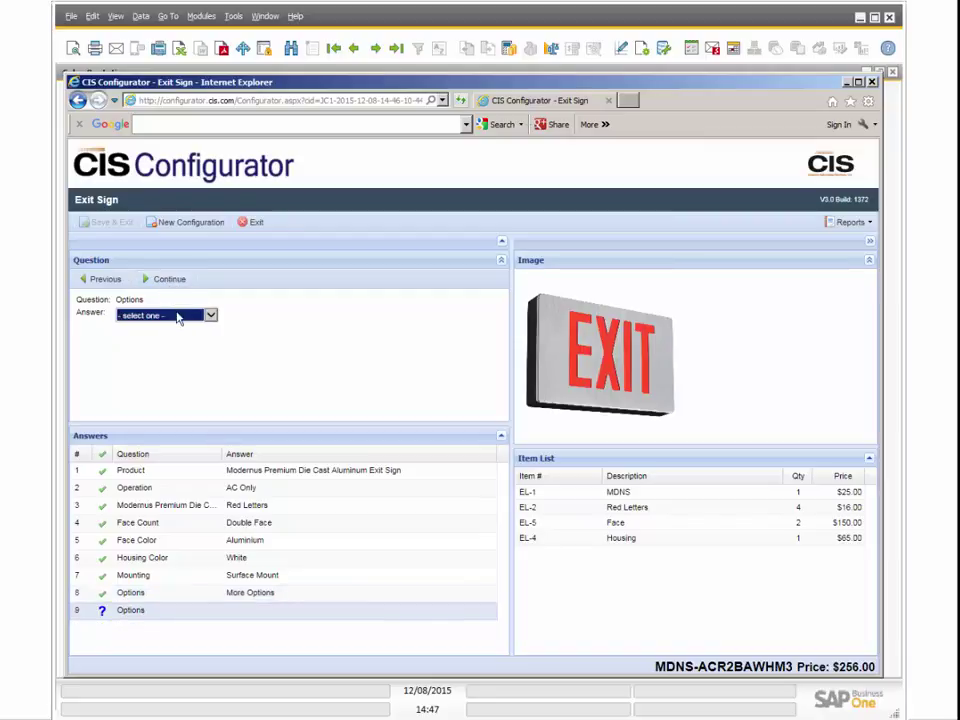
# Step: Try Custom Wording, Dual Circuit AC and Damp Location for the last Options question, and settle on Dual Circuit AC
pyautogui.click(178, 318)
pyautogui.click(173, 329)
pyautogui.click(172, 318)
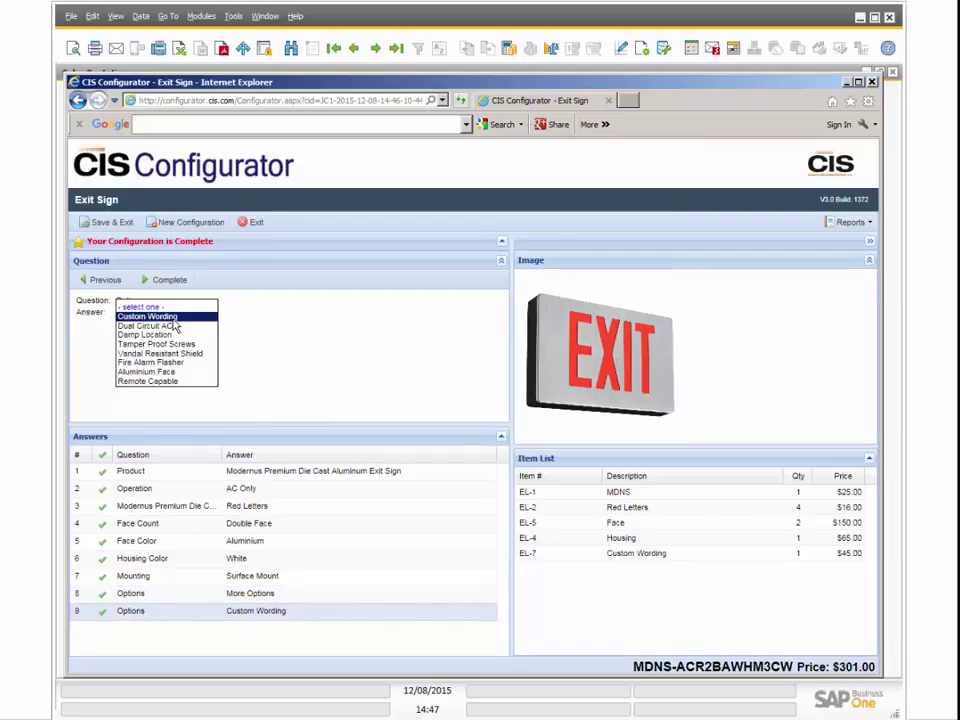
pyautogui.click(171, 328)
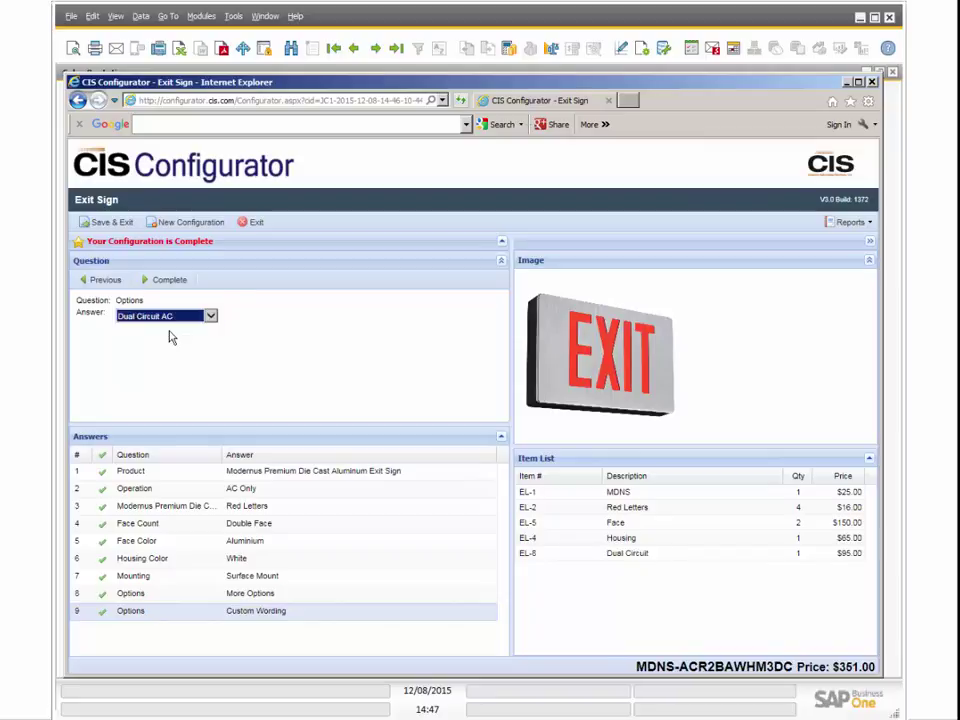
pyautogui.click(172, 320)
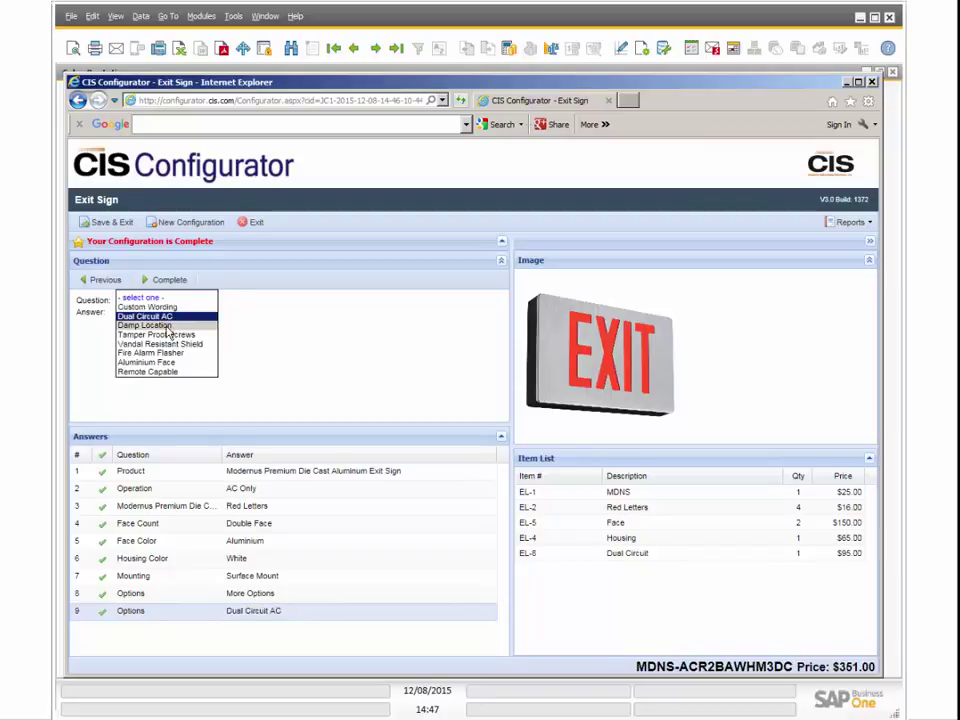
pyautogui.click(167, 327)
pyautogui.click(170, 318)
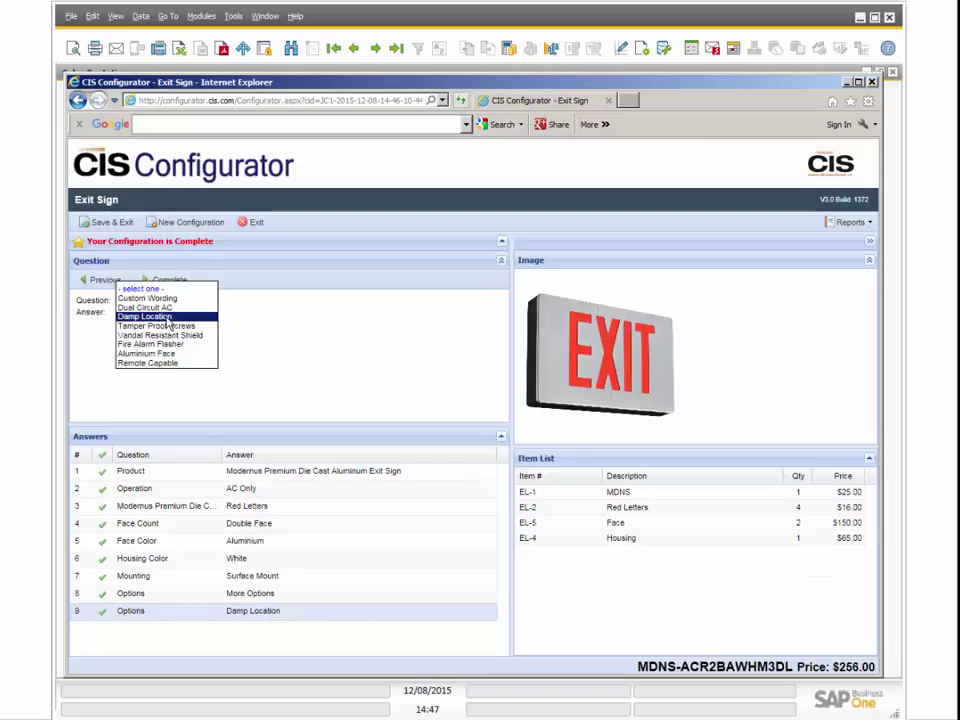
pyautogui.click(155, 307)
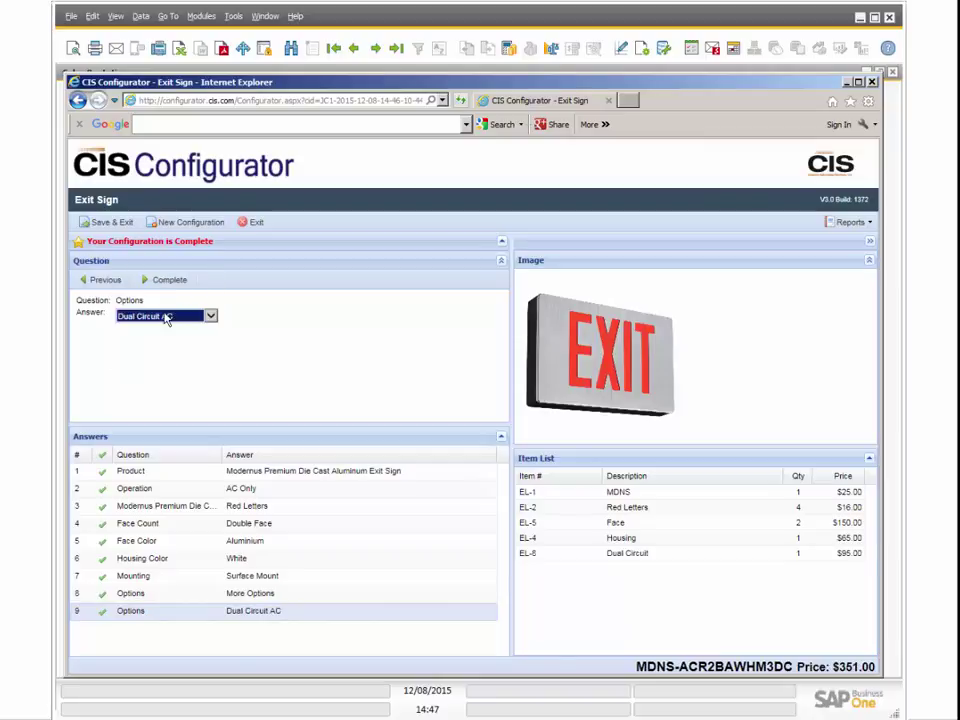
# Step: Save the finished exit sign configuration, leave the configurator, and retrieve the configuration into the SAP Business One sales quotation
pyautogui.click(854, 364)
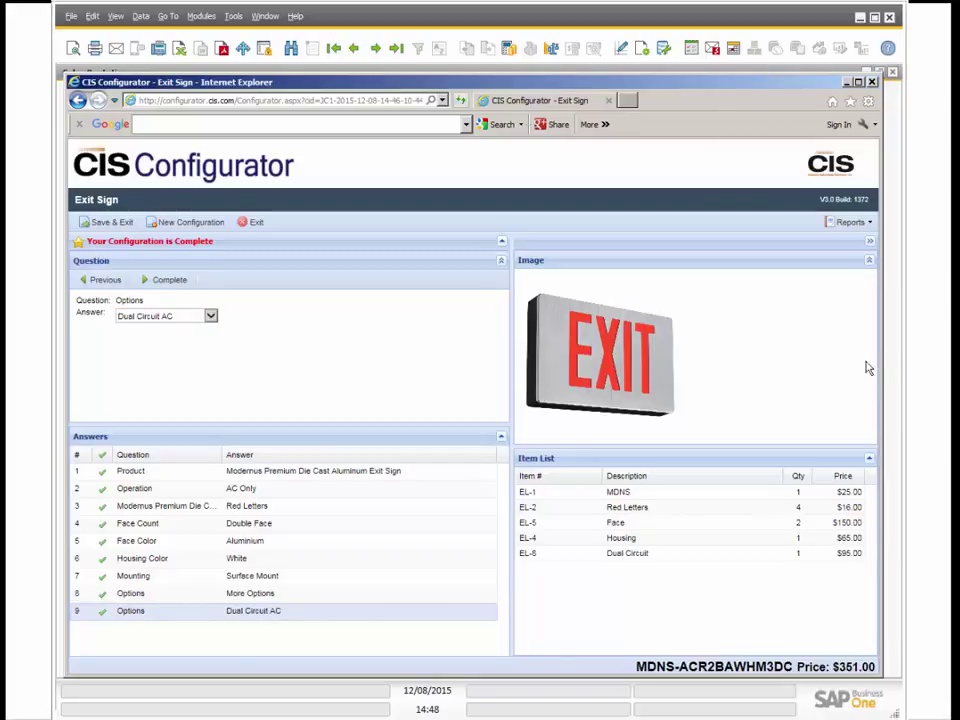
pyautogui.click(116, 223)
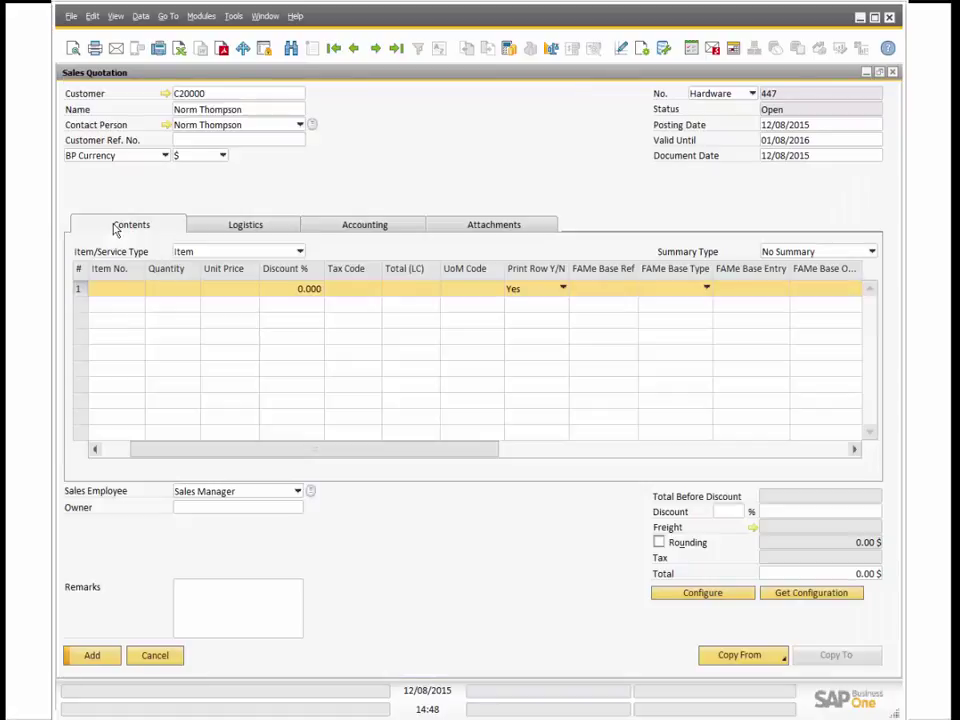
pyautogui.click(807, 594)
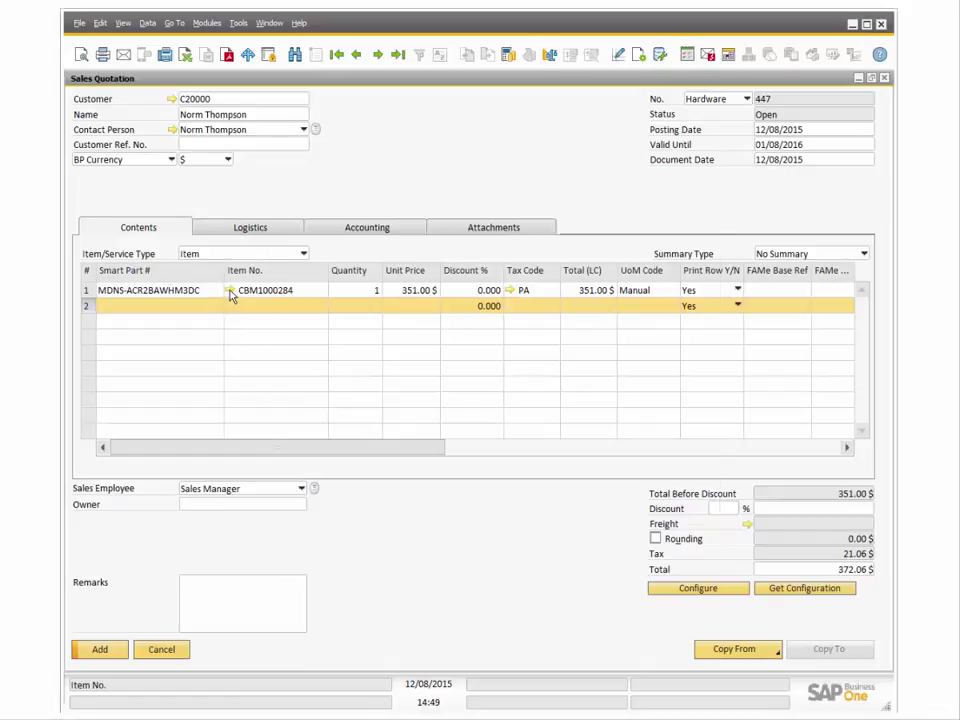
# Step: Examine the bill of materials of the configured exit sign item on the quotation's first line, and close it
pyautogui.click(225, 289)
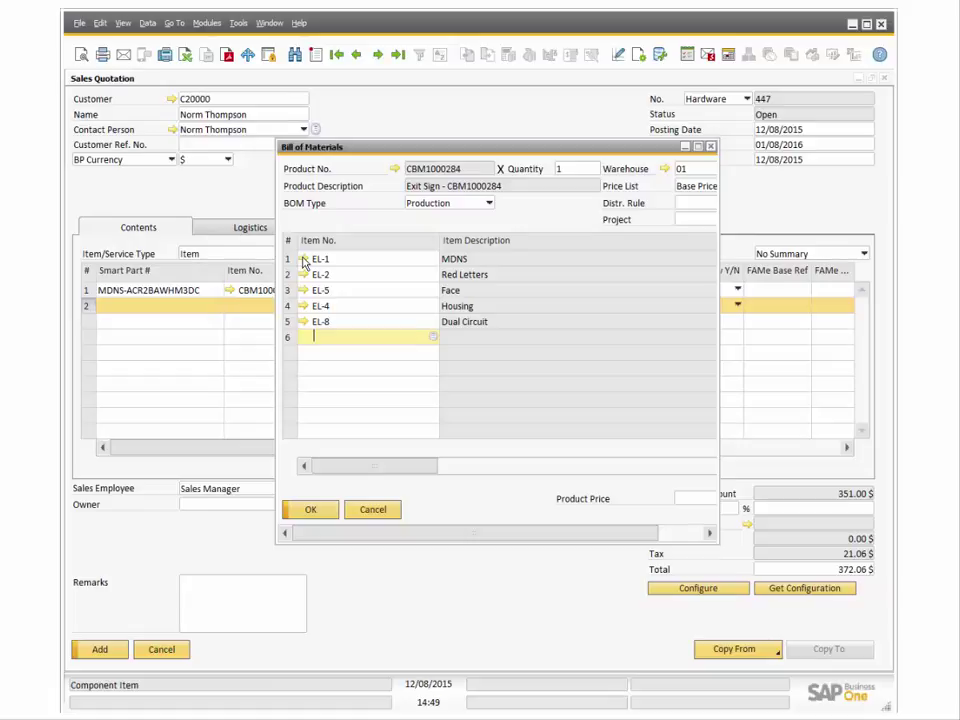
pyautogui.click(326, 513)
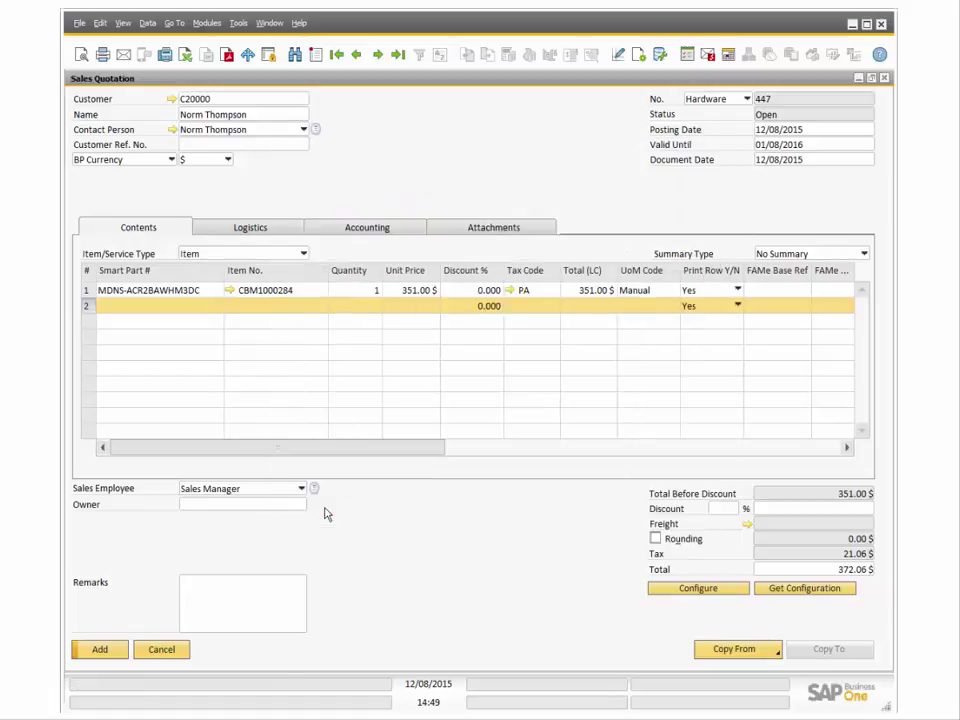
# Step: Add the sales quotation with the configured exit sign and reopen it as the last saved record
pyautogui.click(101, 650)
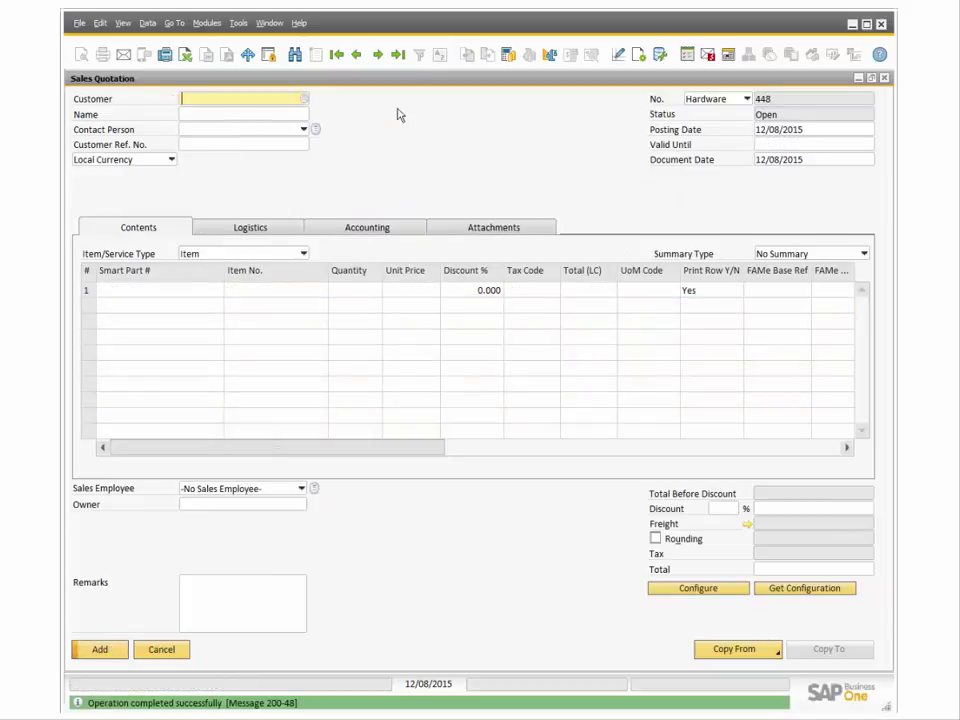
pyautogui.click(398, 56)
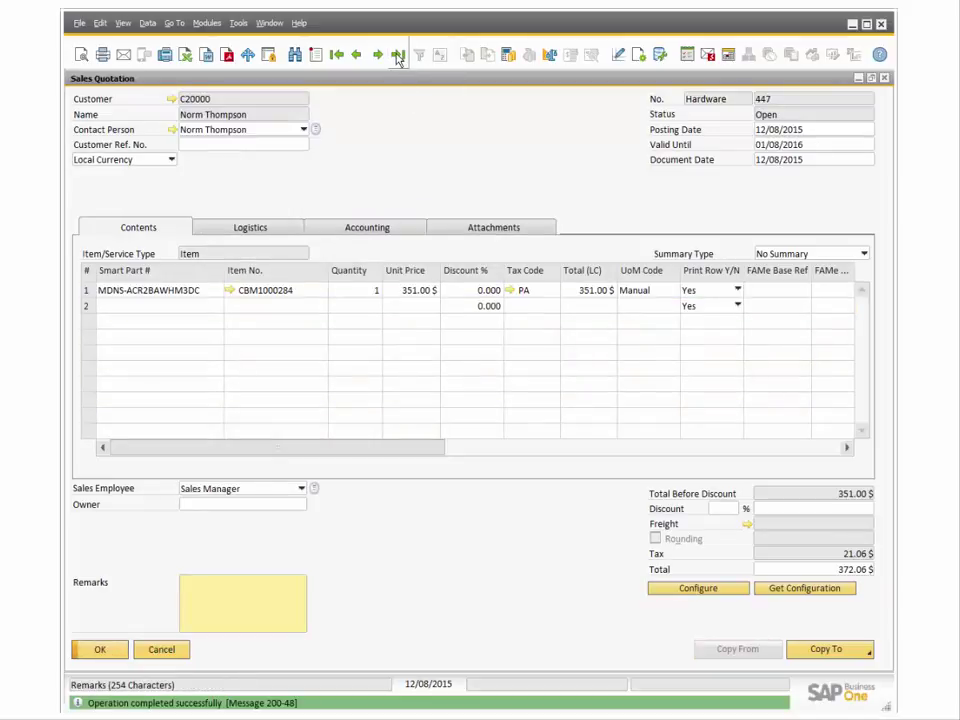